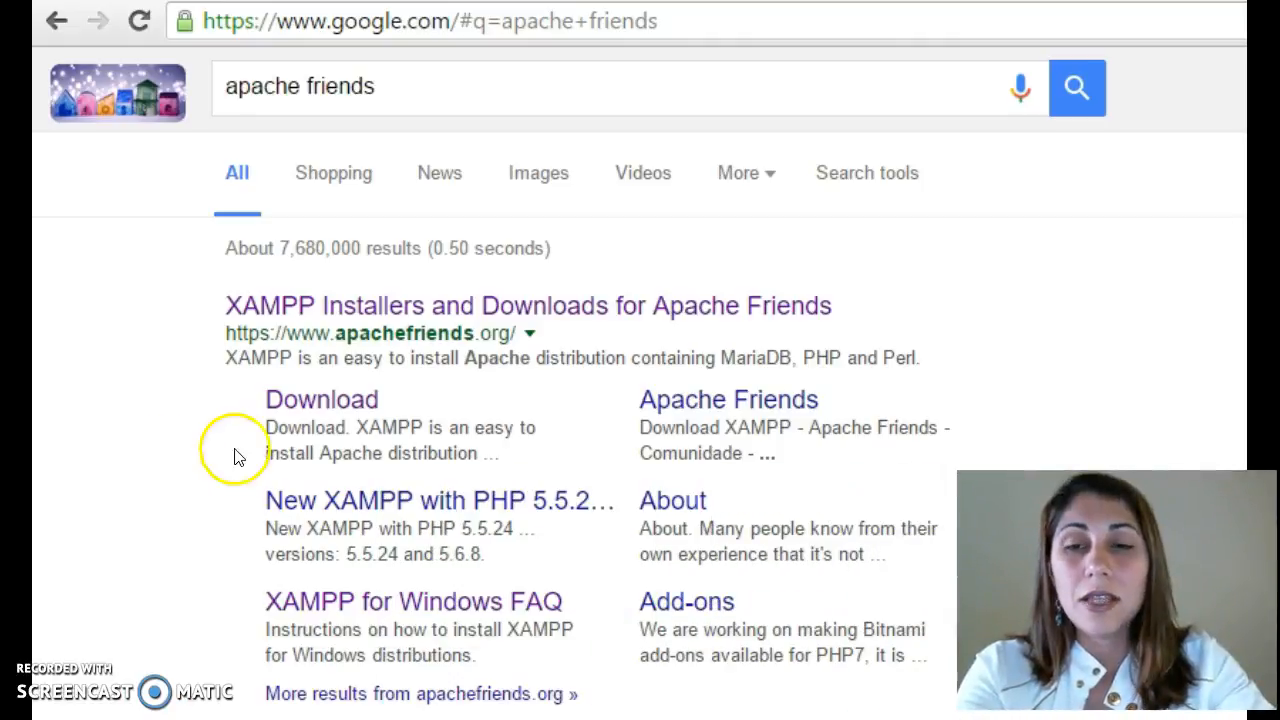
# - Open the XAMPP download page and review the installers offered for Windows, Linux and OS X
pyautogui.click(302, 406)
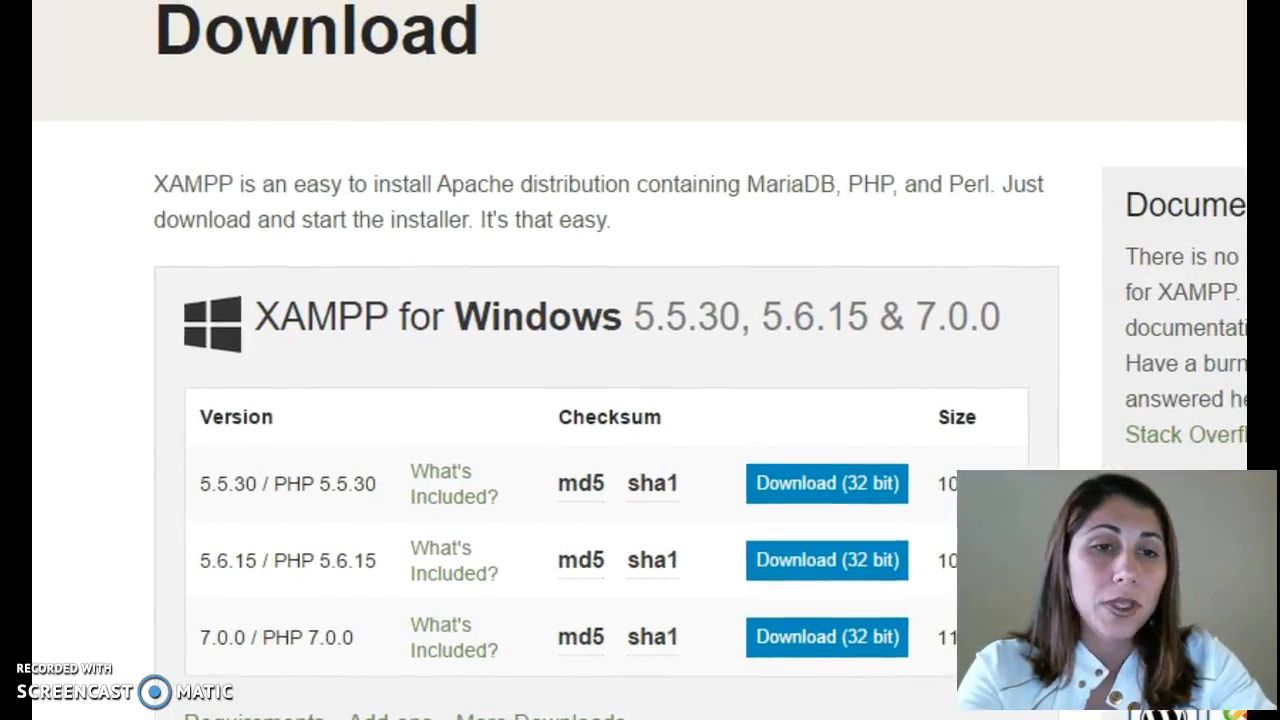
pyautogui.scroll(-5, 640, 400)
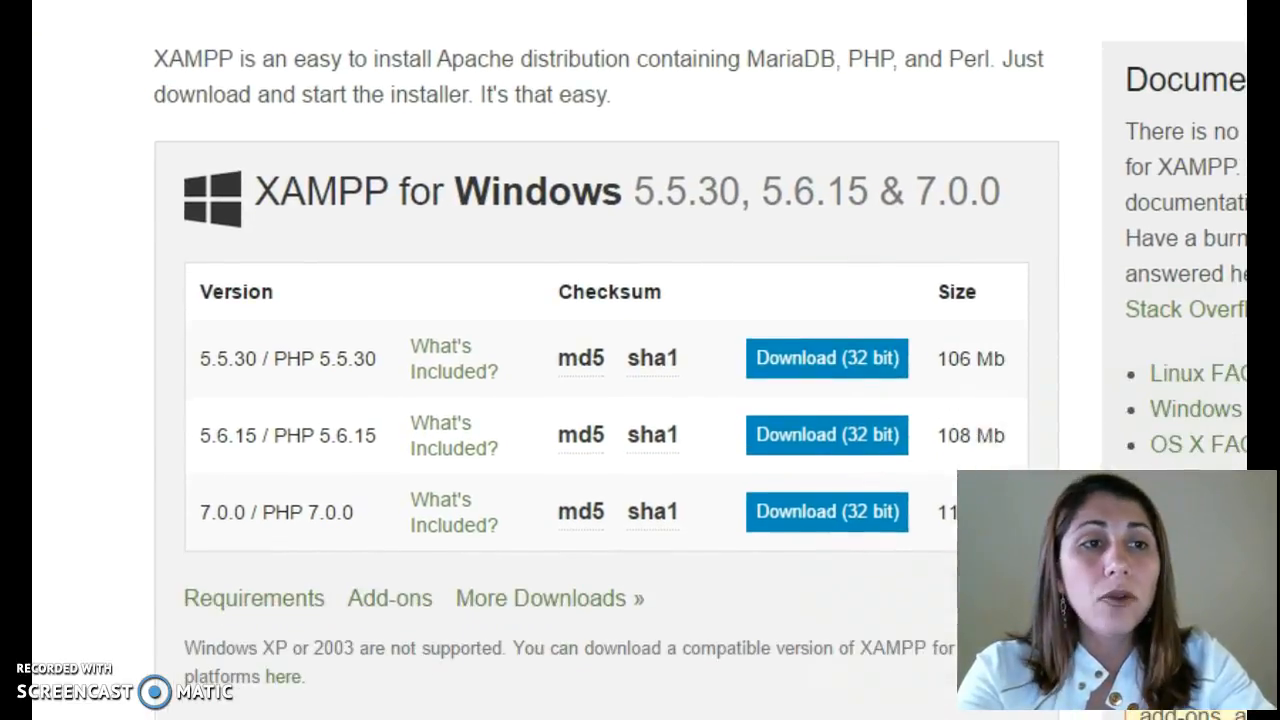
pyautogui.scroll(-1, 640, 400)
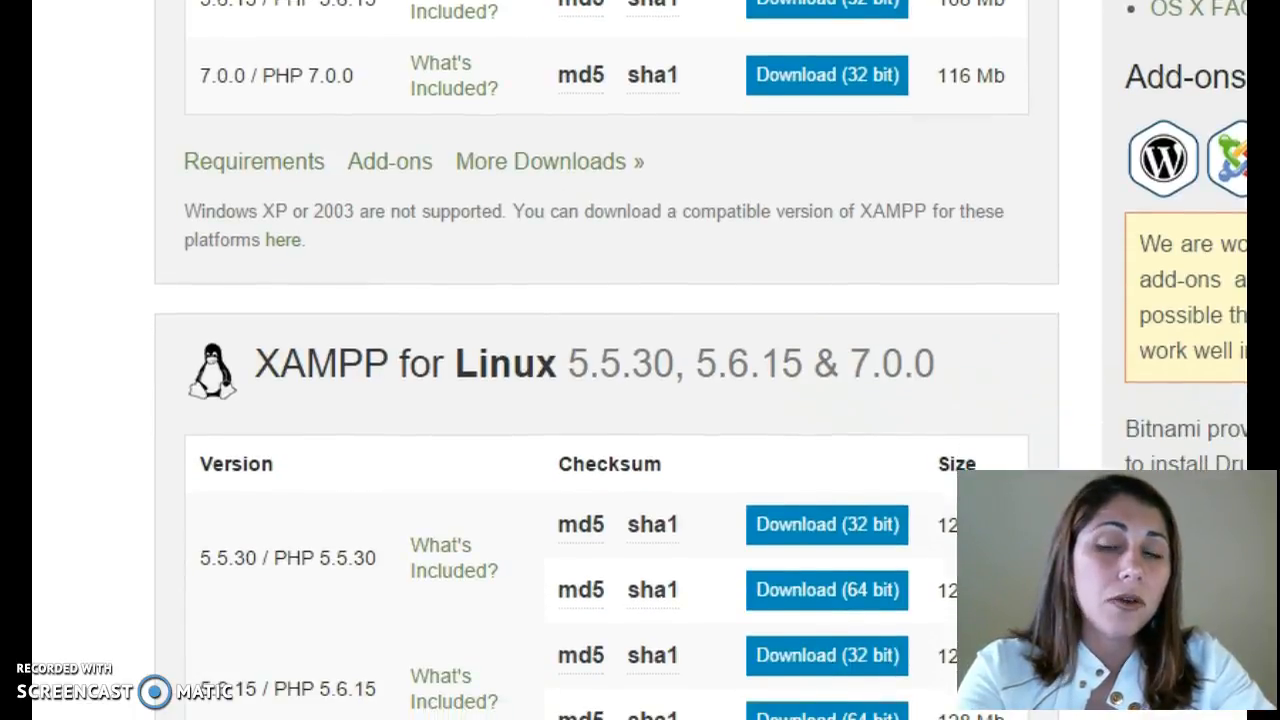
pyautogui.scroll(-6, 640, 400)
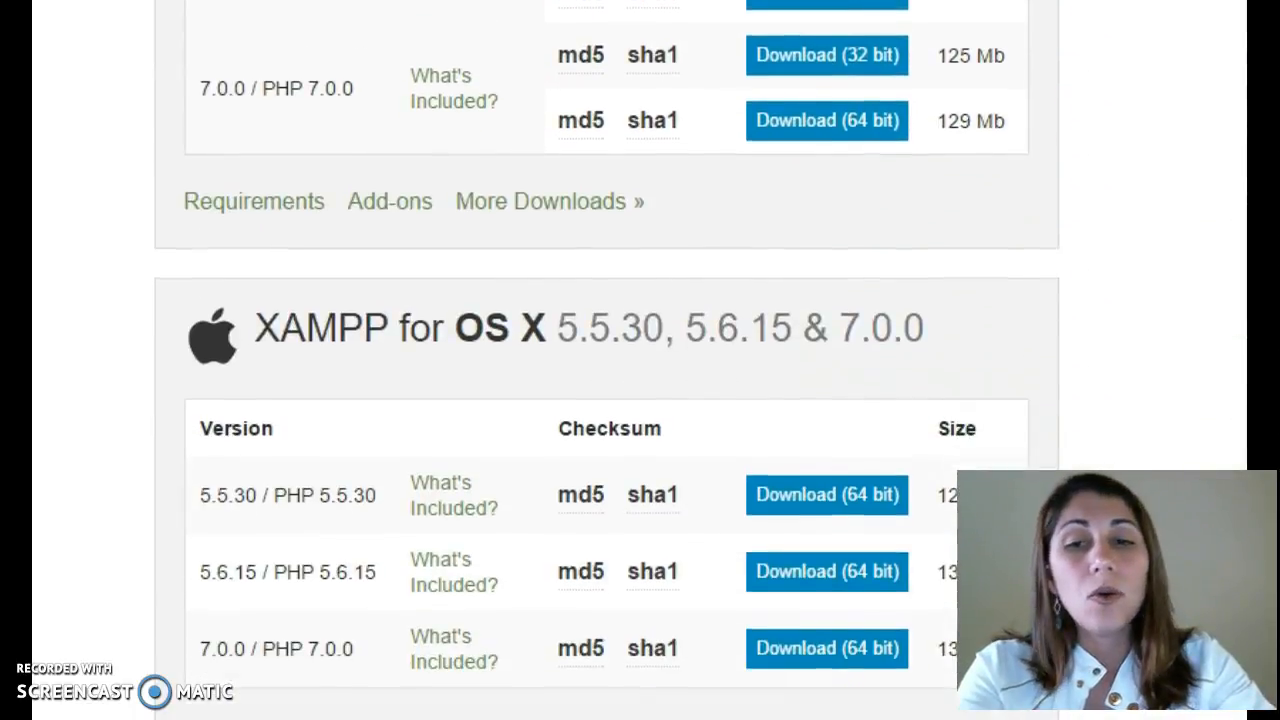
pyautogui.scroll(11, 640, 400)
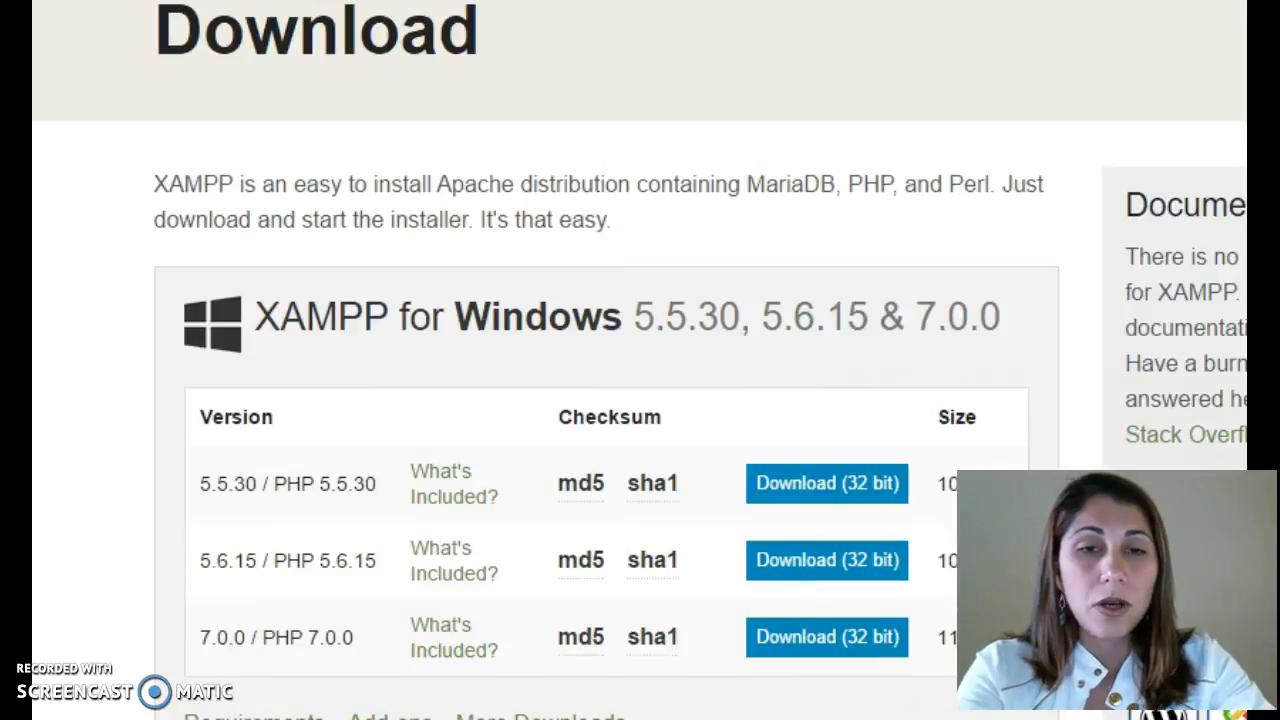
pyautogui.scroll(-1, 640, 400)
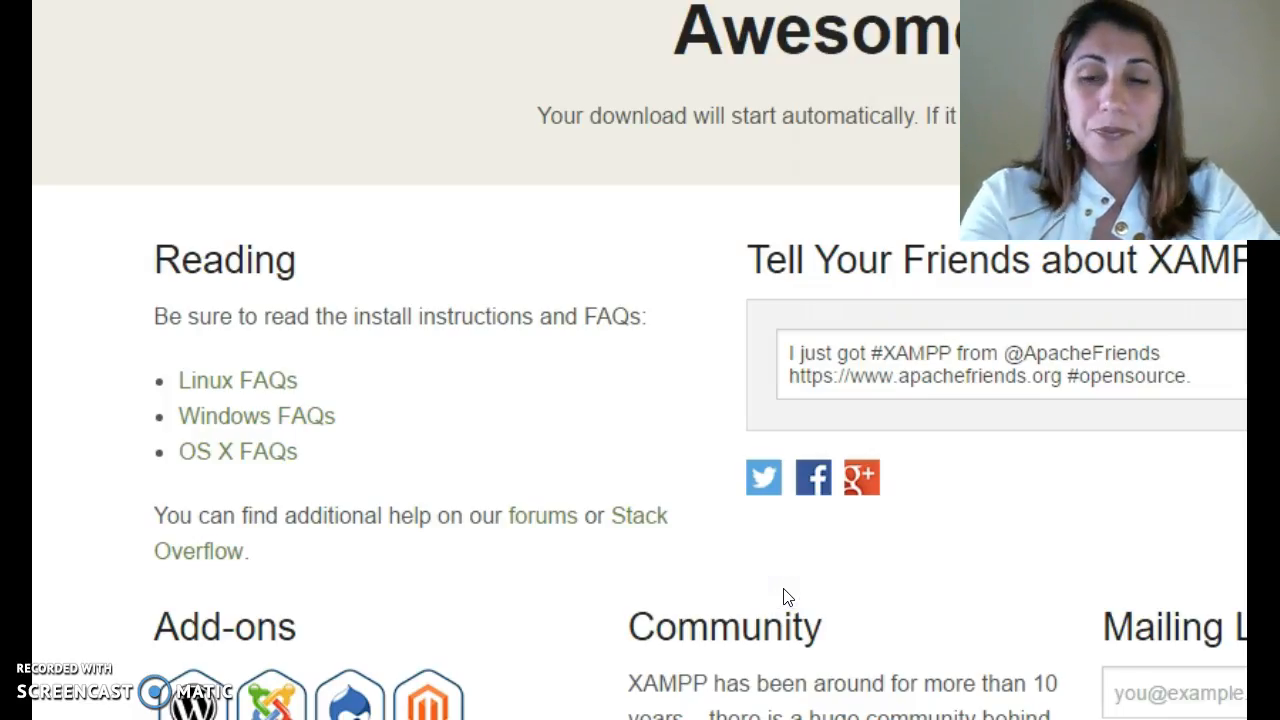
# - Launch the downloaded XAMPP 7.0.0 installer and accept the default components and the C:\xampp install folder
pyautogui.click(590, 700)
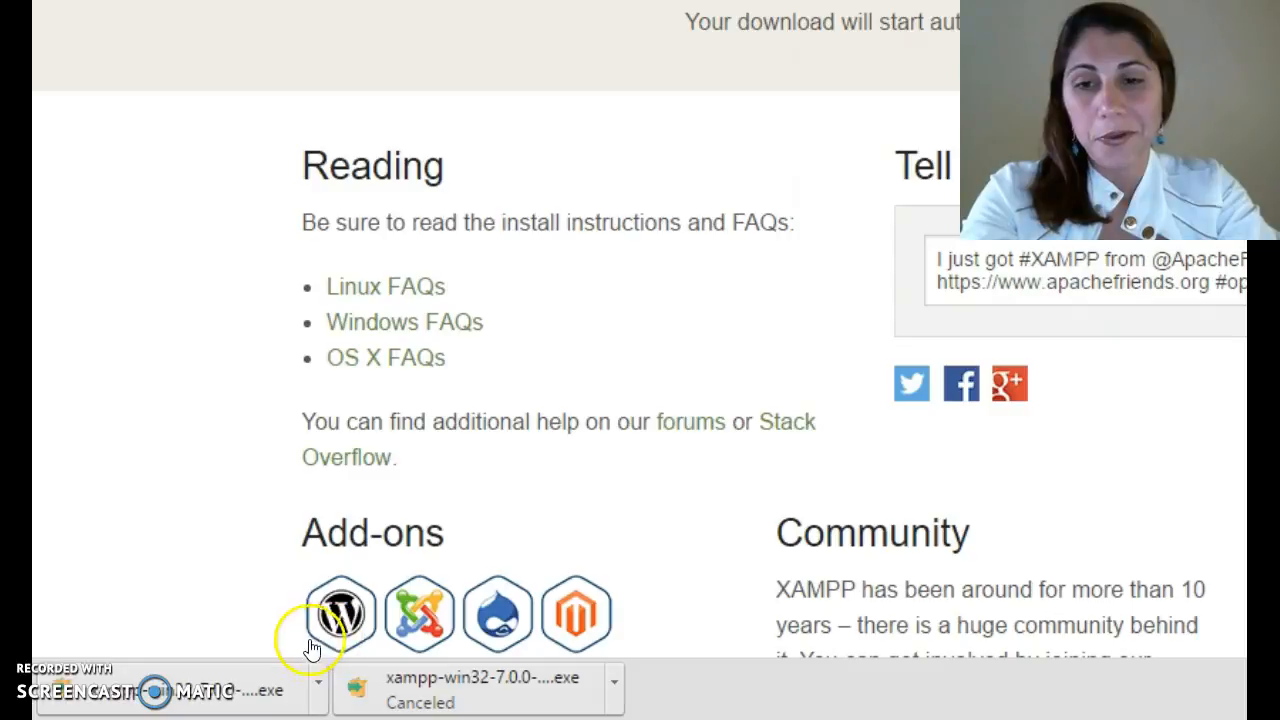
pyautogui.click(271, 690)
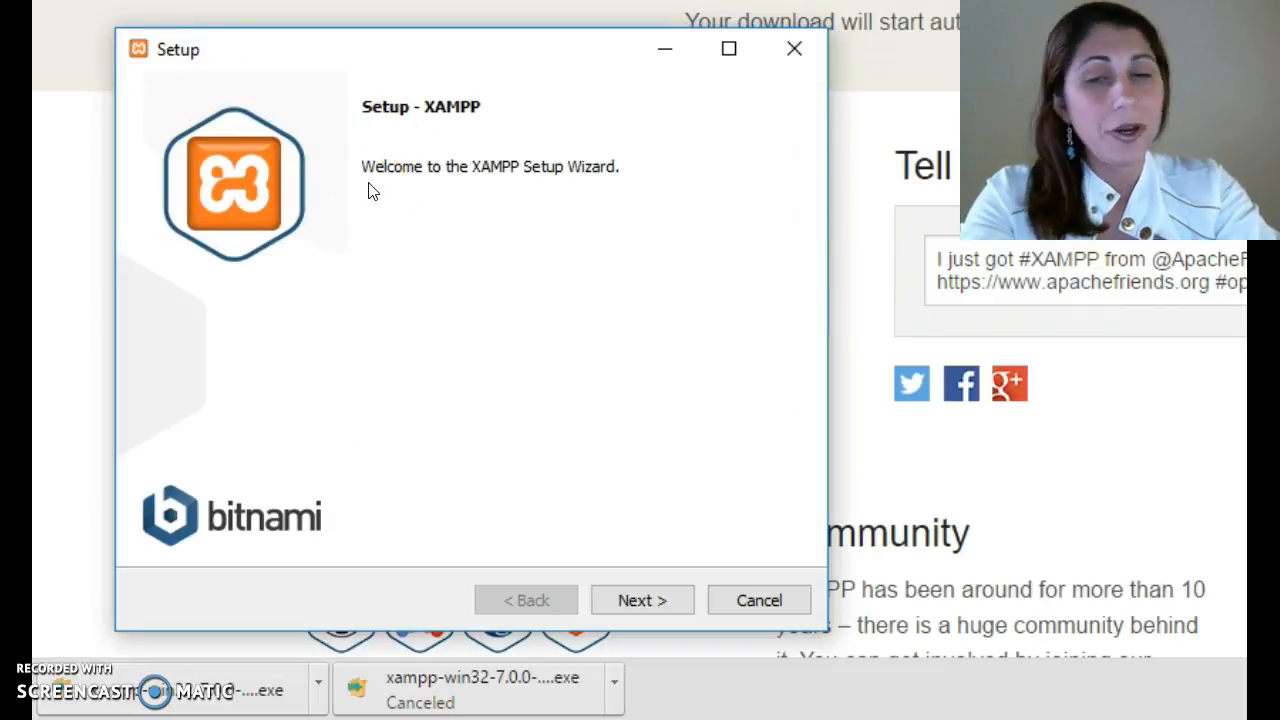
pyautogui.click(648, 600)
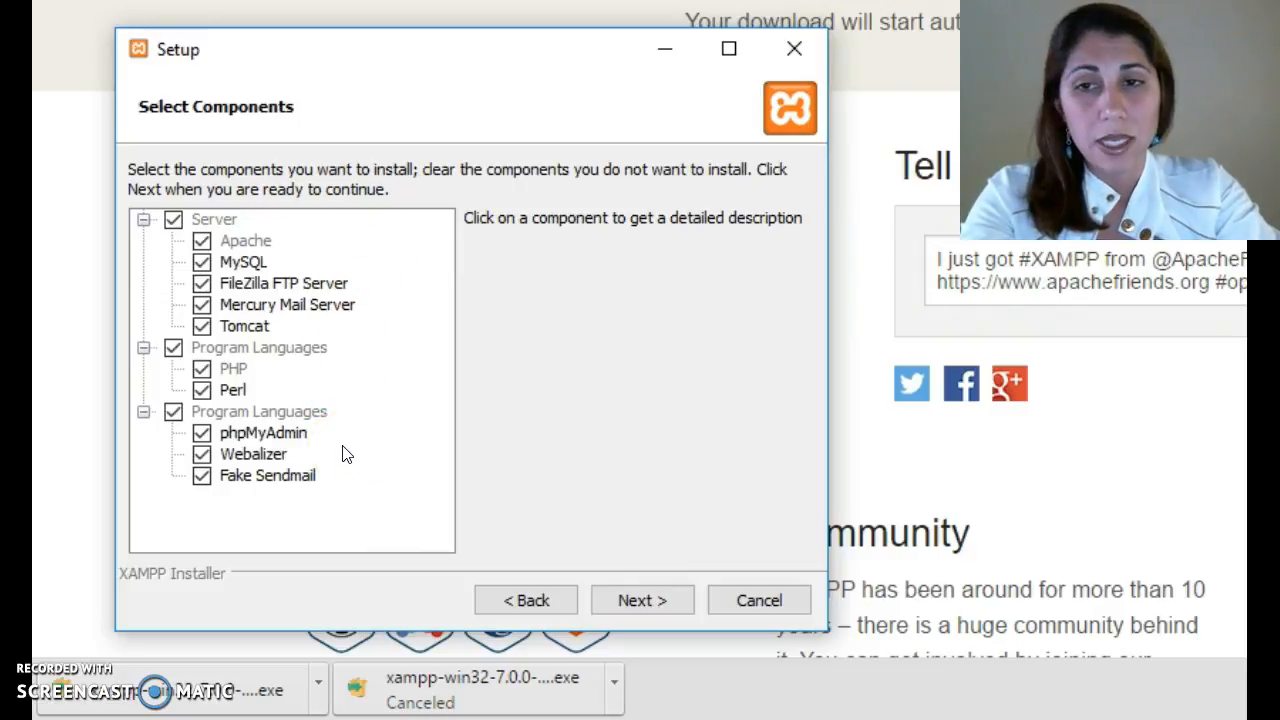
pyautogui.click(621, 610)
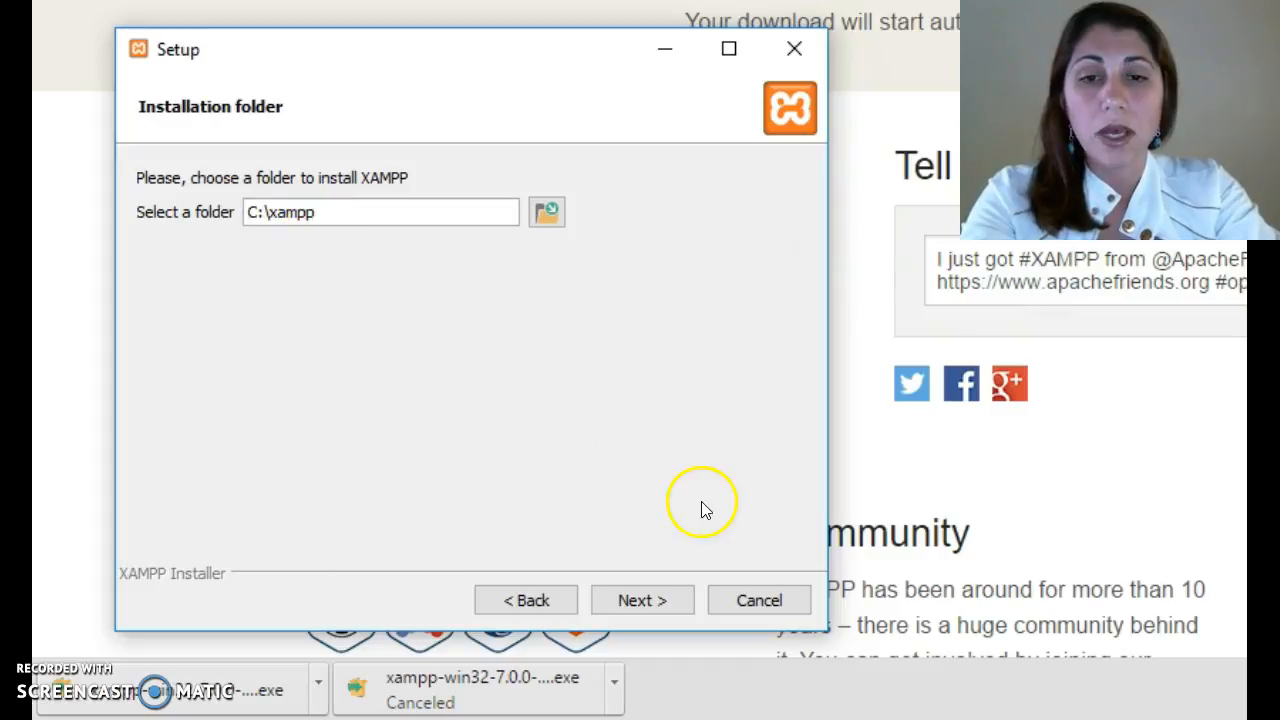
pyautogui.click(643, 600)
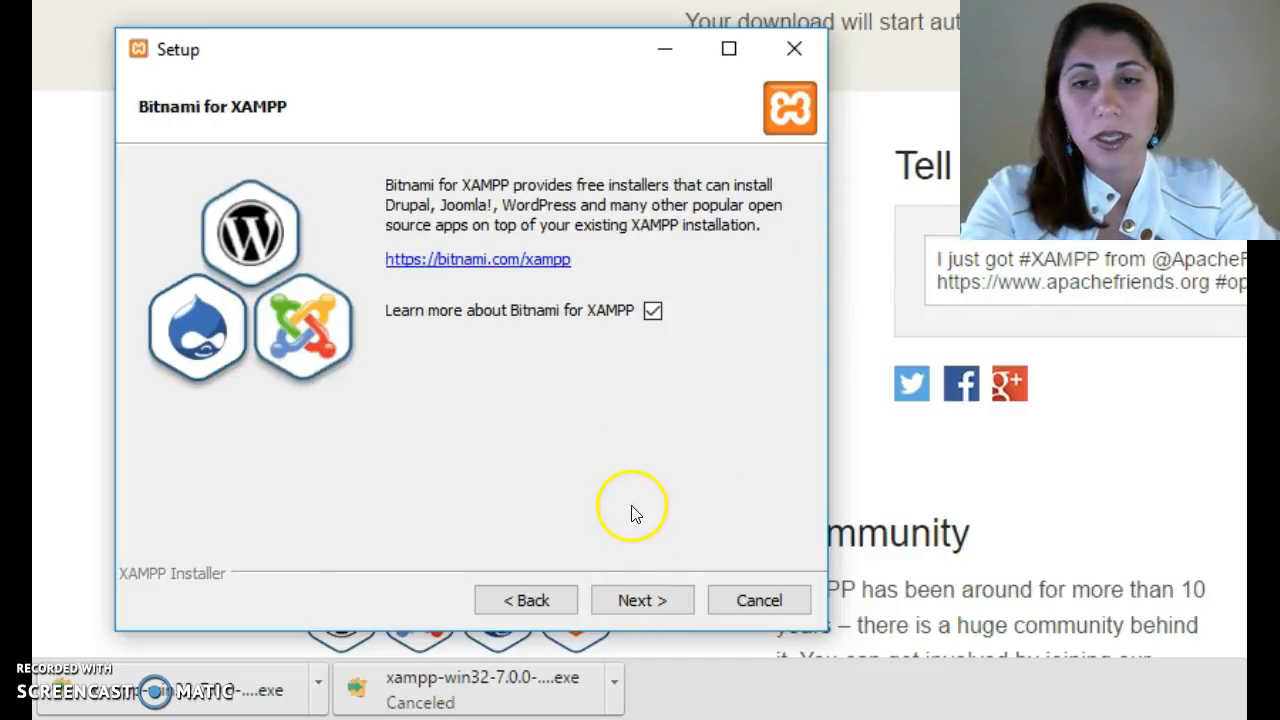
# - Continue through the remaining setup pages, install XAMPP and finish with the Control Panel start option checked
pyautogui.click(640, 600)
pyautogui.click(638, 600)
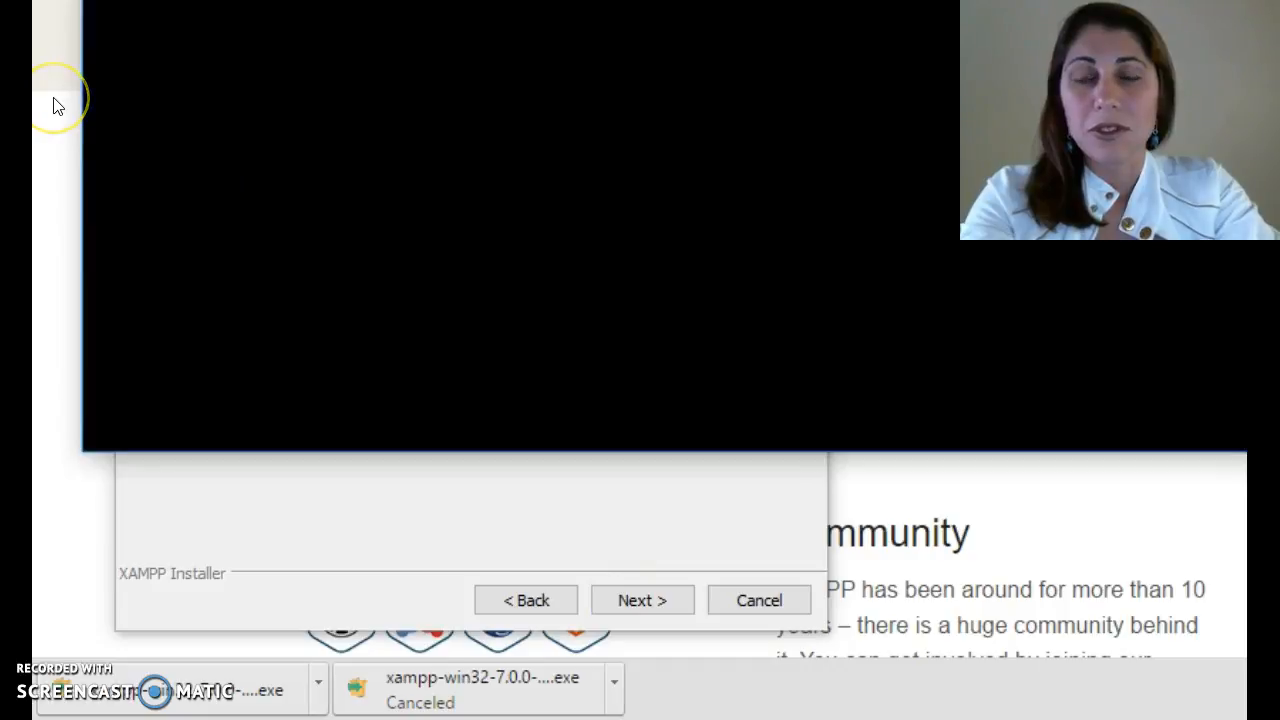
pyautogui.moveTo(305, 0); pyautogui.dragTo(273, 66)
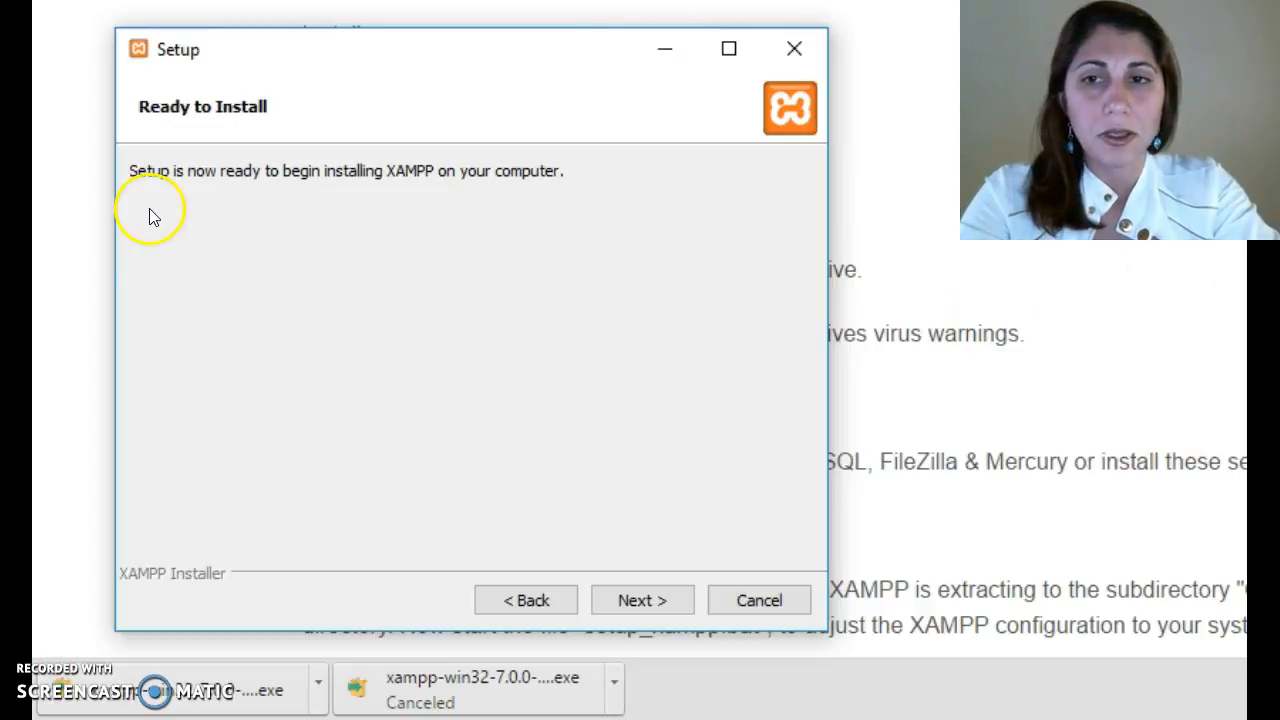
pyautogui.click(622, 600)
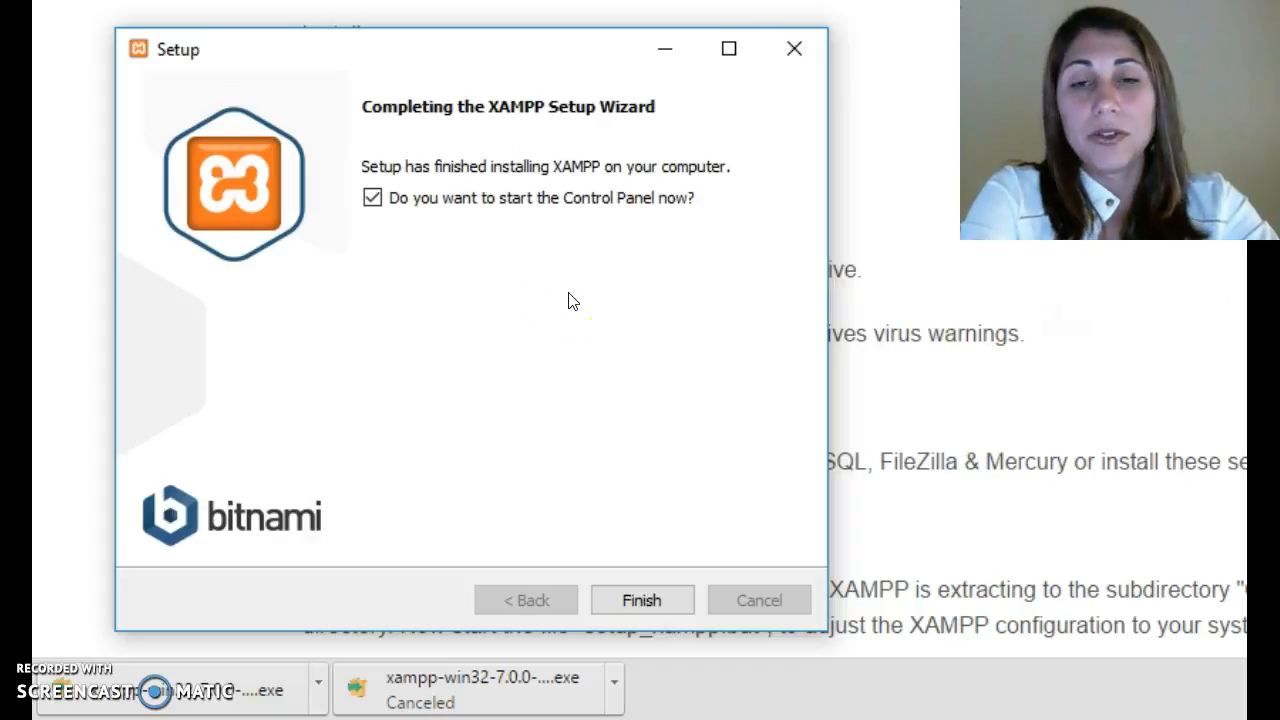
pyautogui.click(624, 598)
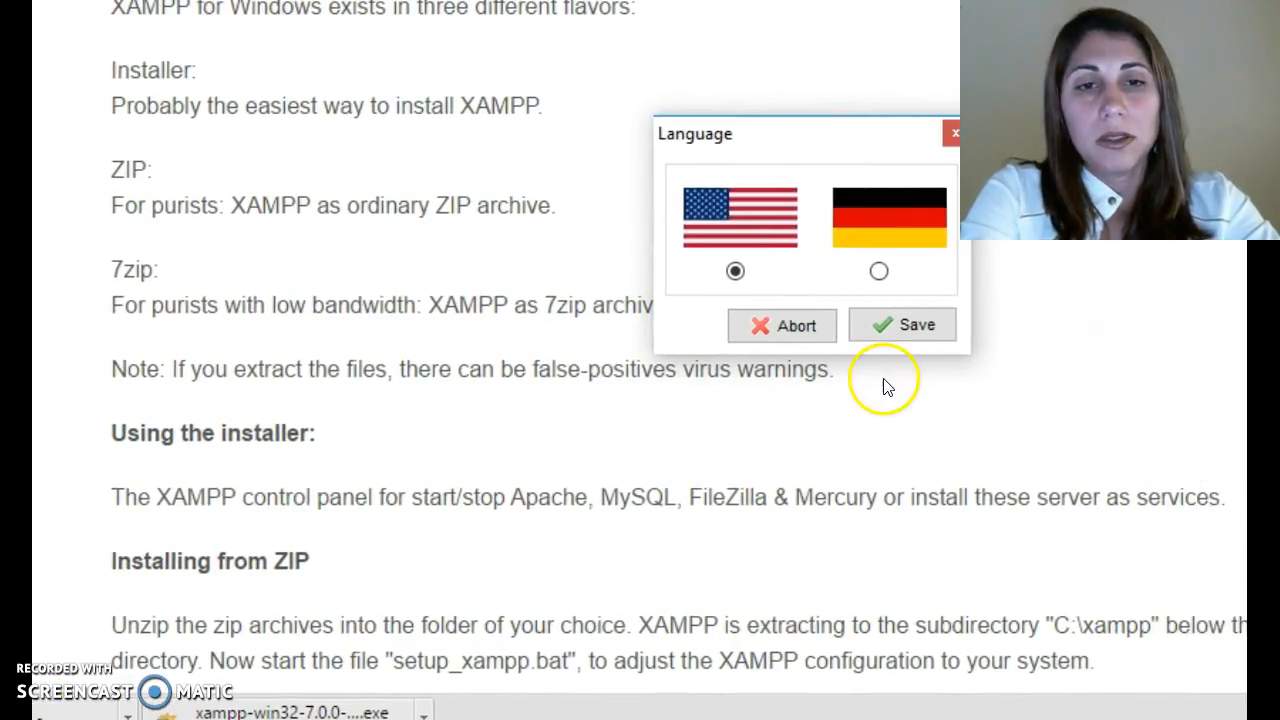
# - Keep English as the Control Panel language and save the choice
pyautogui.click(696, 140)
pyautogui.moveTo(696, 140); pyautogui.dragTo(386, 271)
pyautogui.click(560, 467)
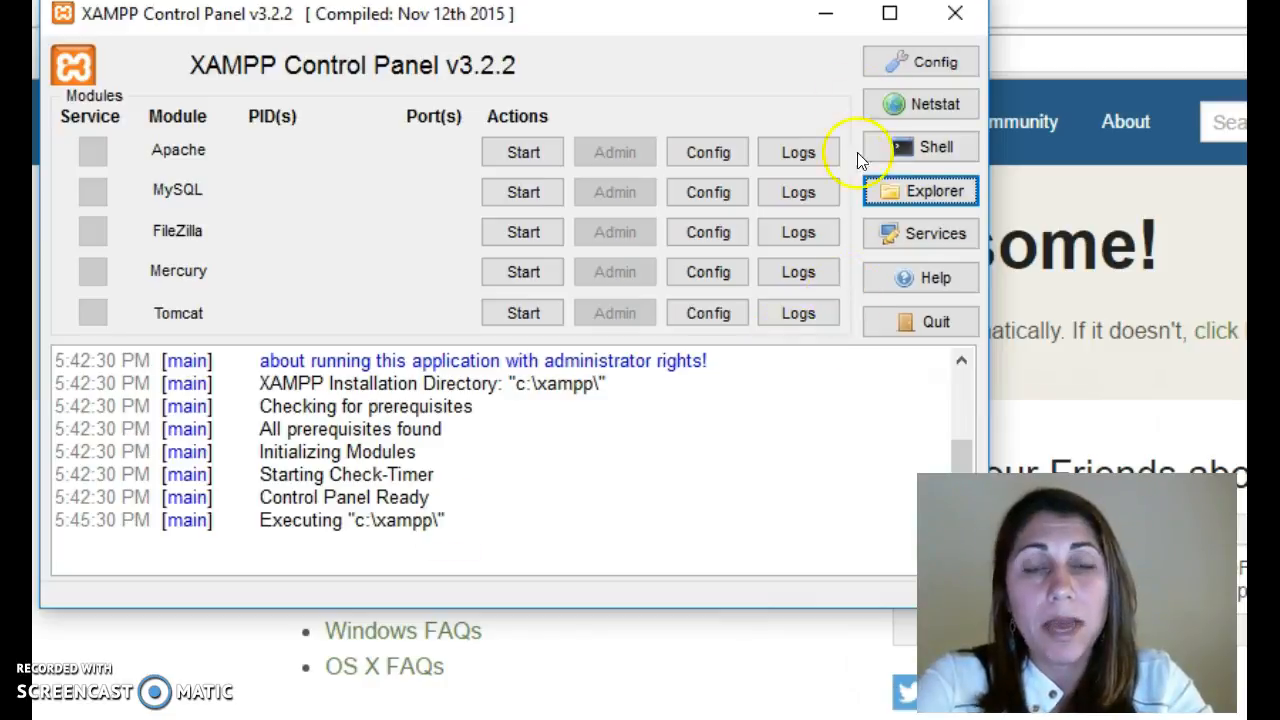
# - Open the XAMPP installation folder in Explorer and browse its files and folders
pyautogui.click(898, 194)
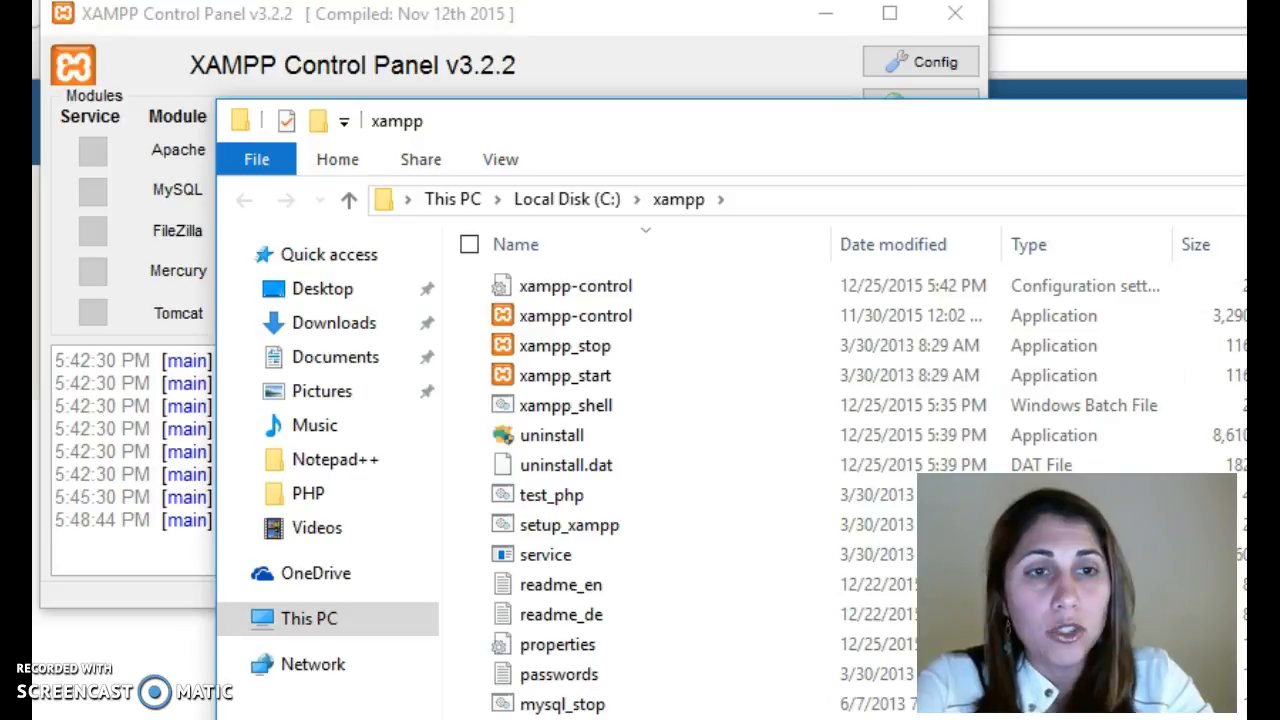
pyautogui.scroll(-2, 700, 490)
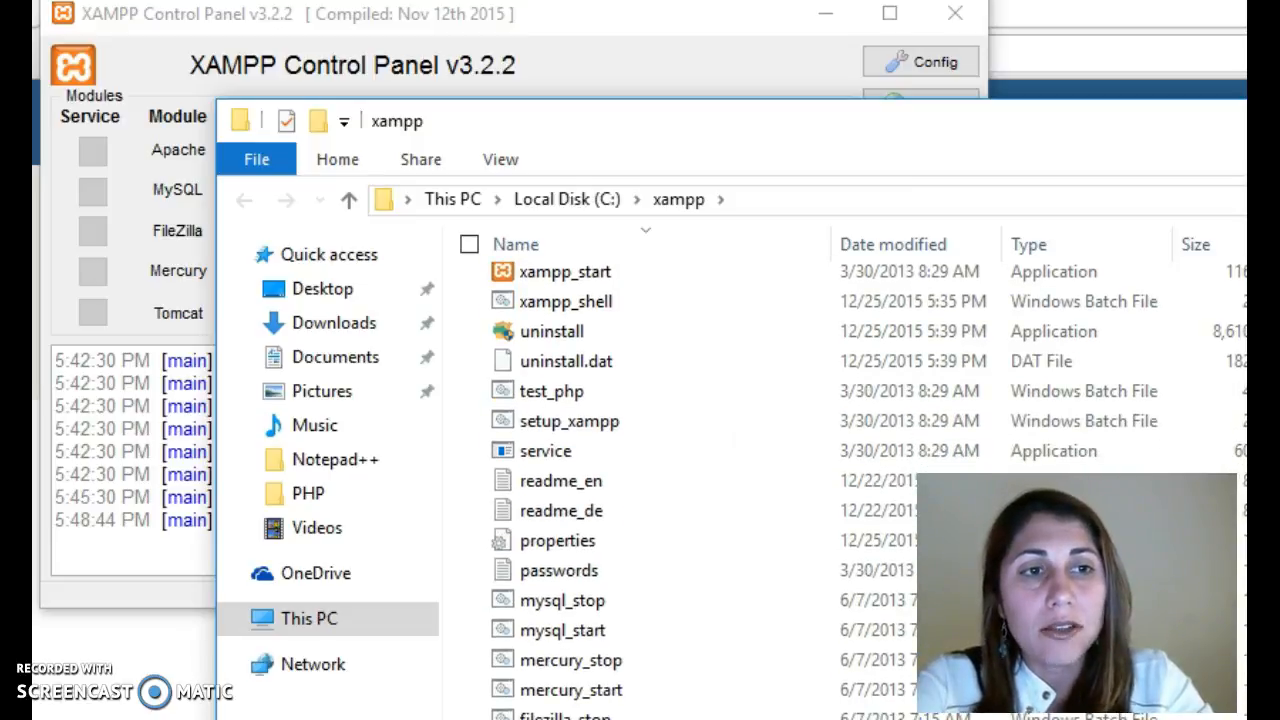
pyautogui.scroll(-9, 700, 490)
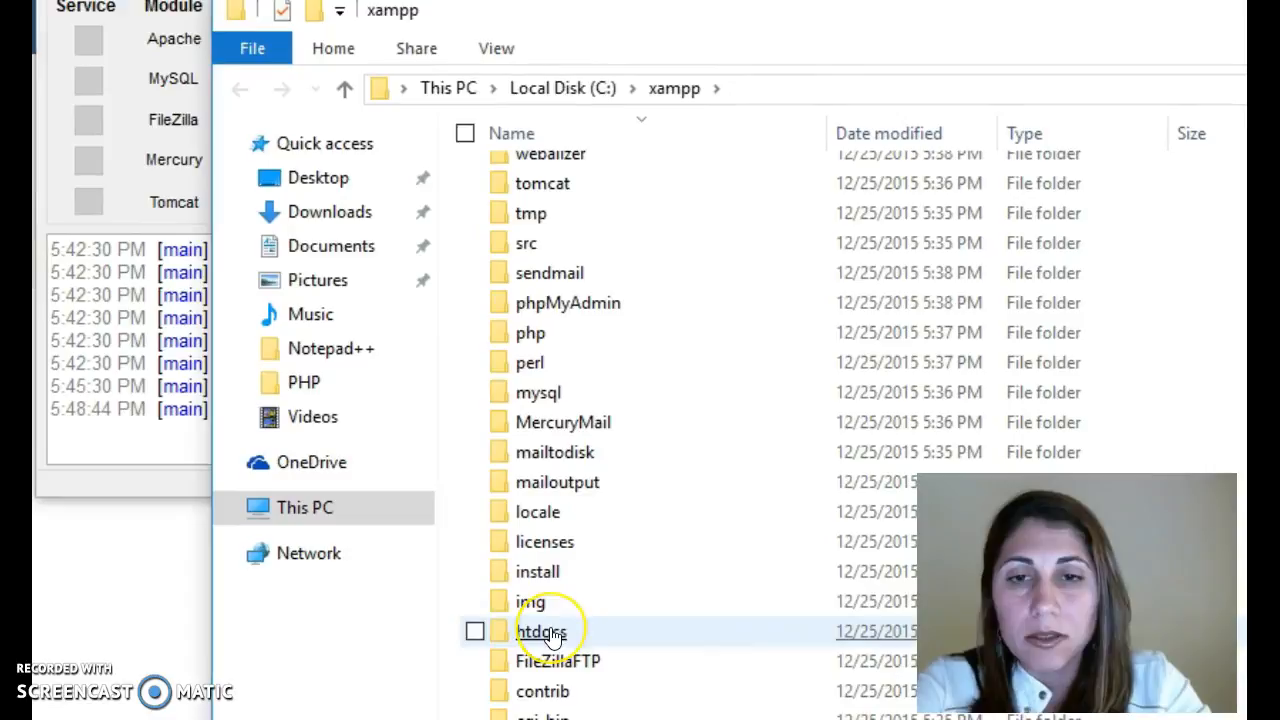
pyautogui.doubleClick(541, 632)
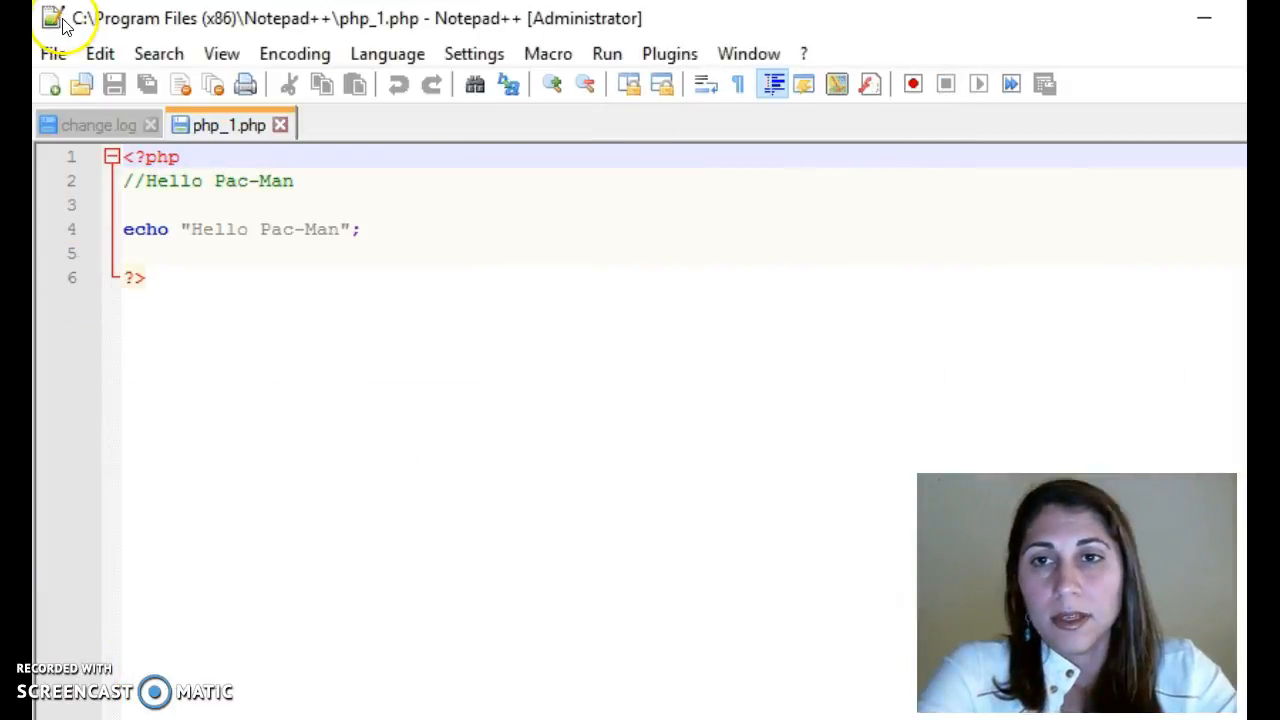
# - Save the php_1 file with Save As into the C:\xampp\htdocs folder
pyautogui.click(50, 57)
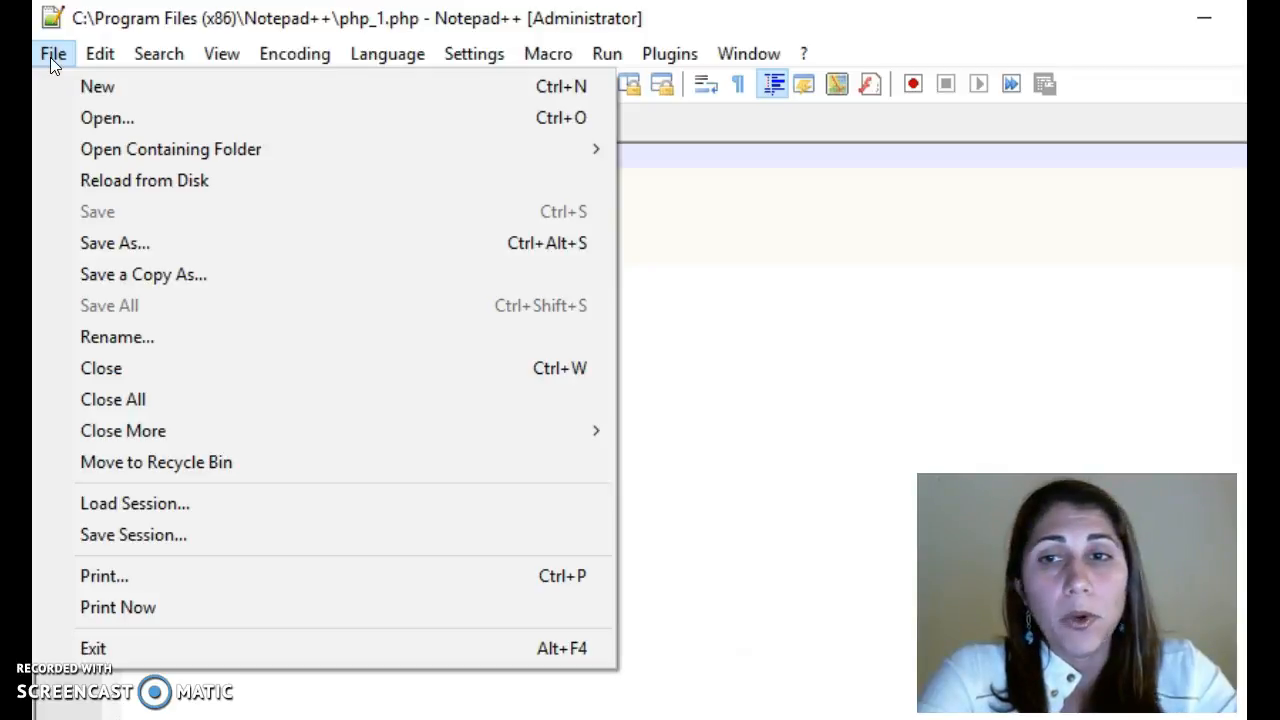
pyautogui.click(62, 257)
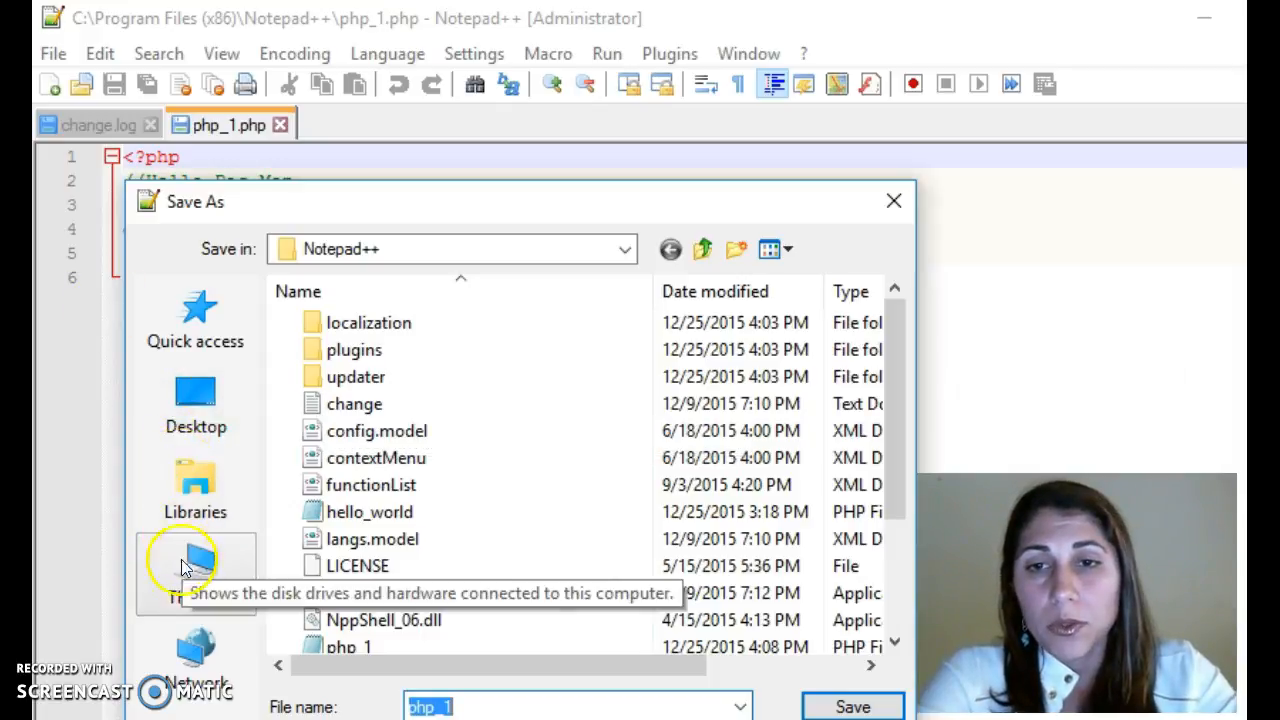
pyautogui.click(625, 249)
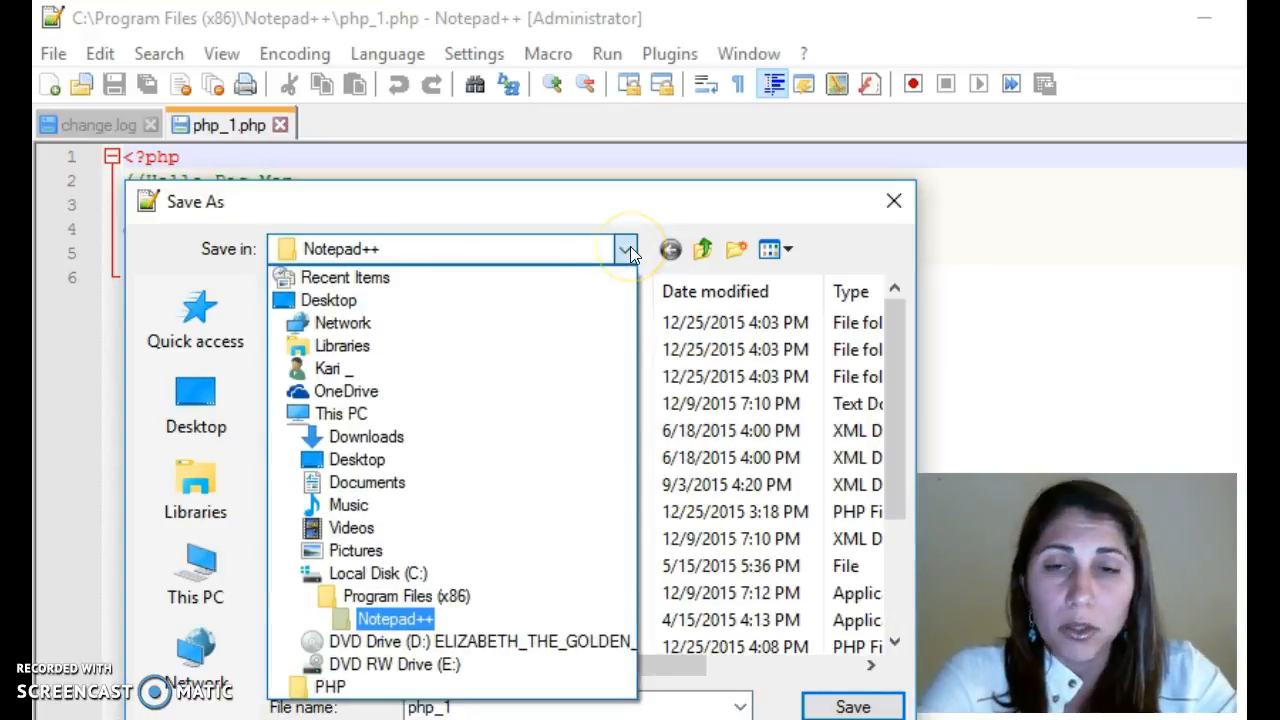
pyautogui.click(450, 576)
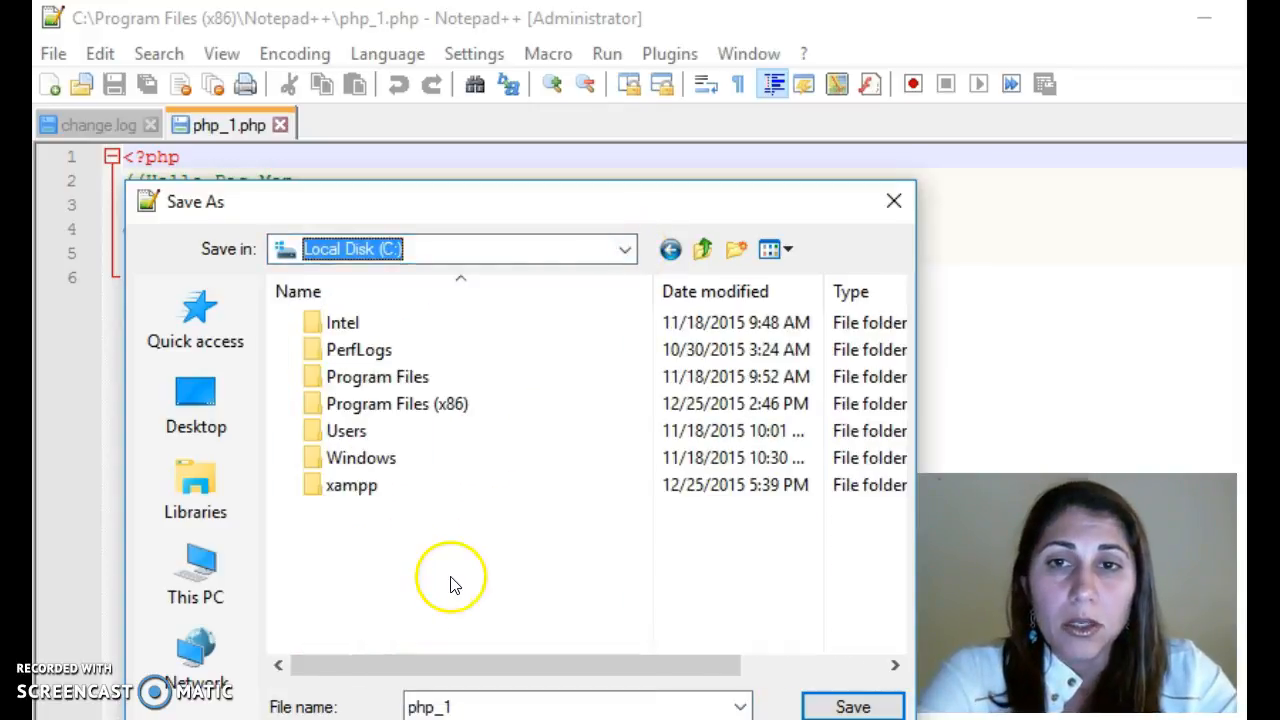
pyautogui.doubleClick(371, 490)
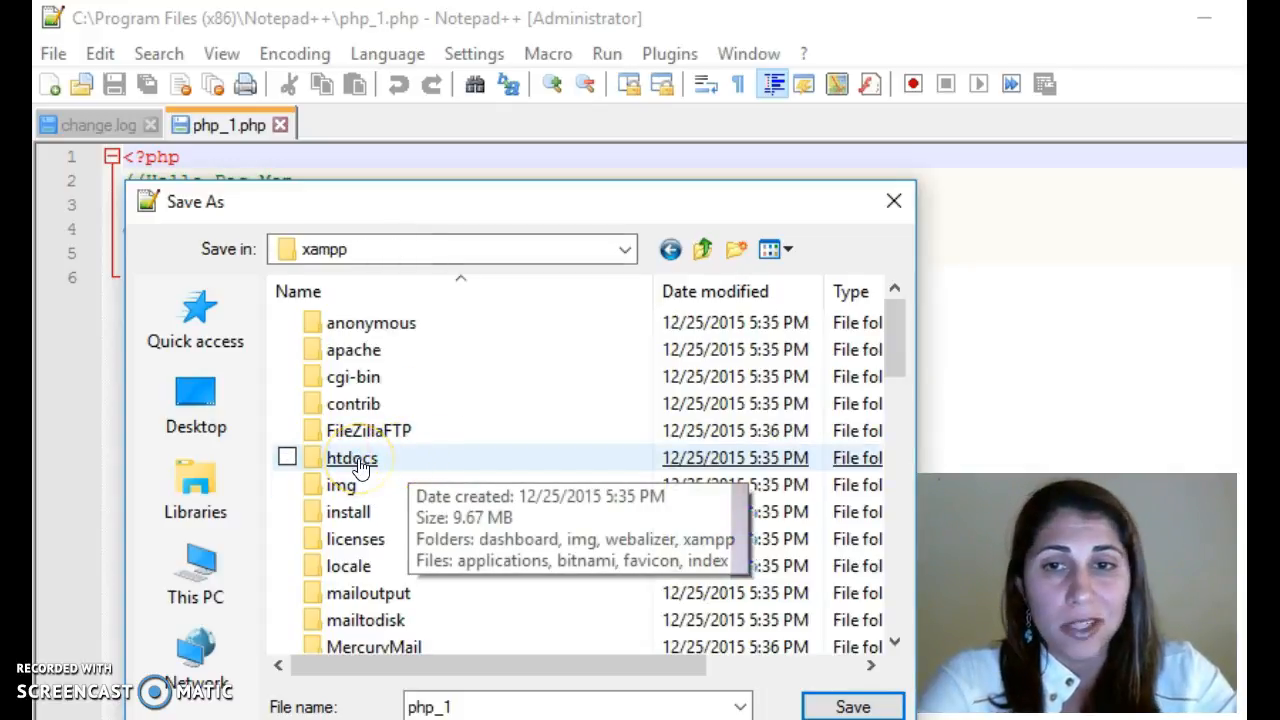
pyautogui.doubleClick(352, 460)
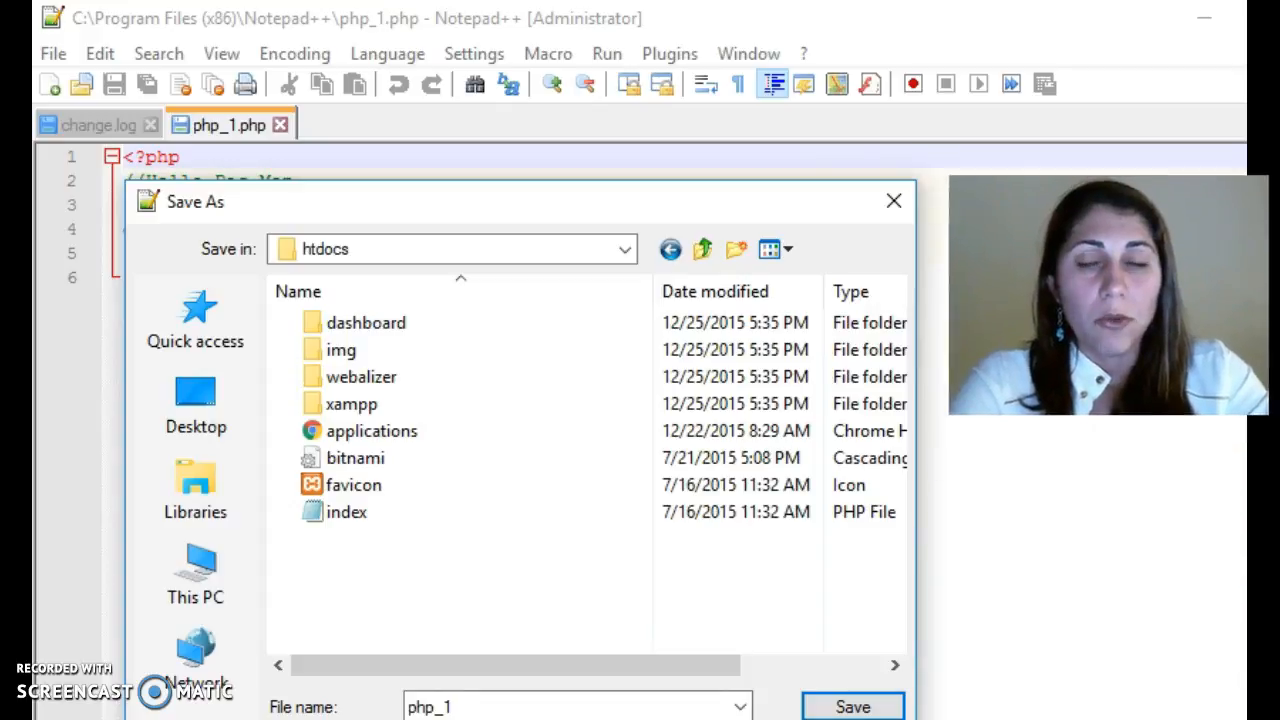
pyautogui.click(853, 707)
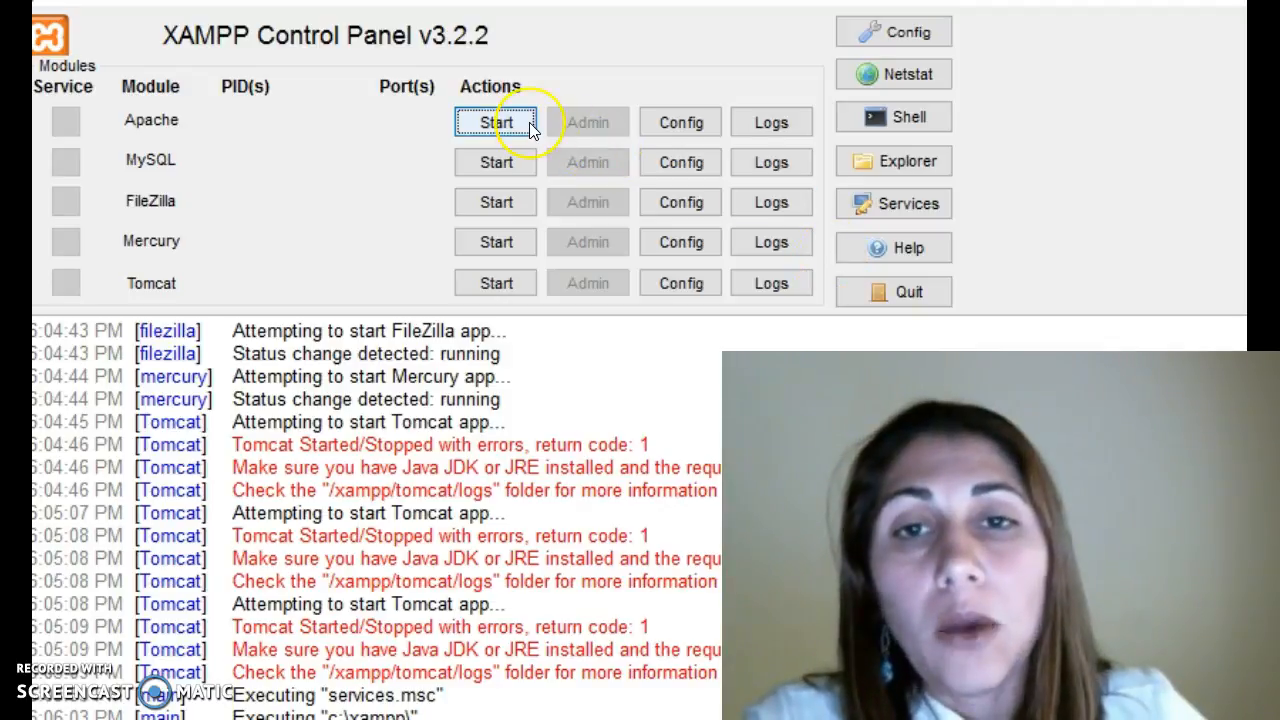
# - Start the Apache, MySQL, FileZilla and Mercury modules in the XAMPP Control Panel
pyautogui.click(530, 125)
pyautogui.click(512, 163)
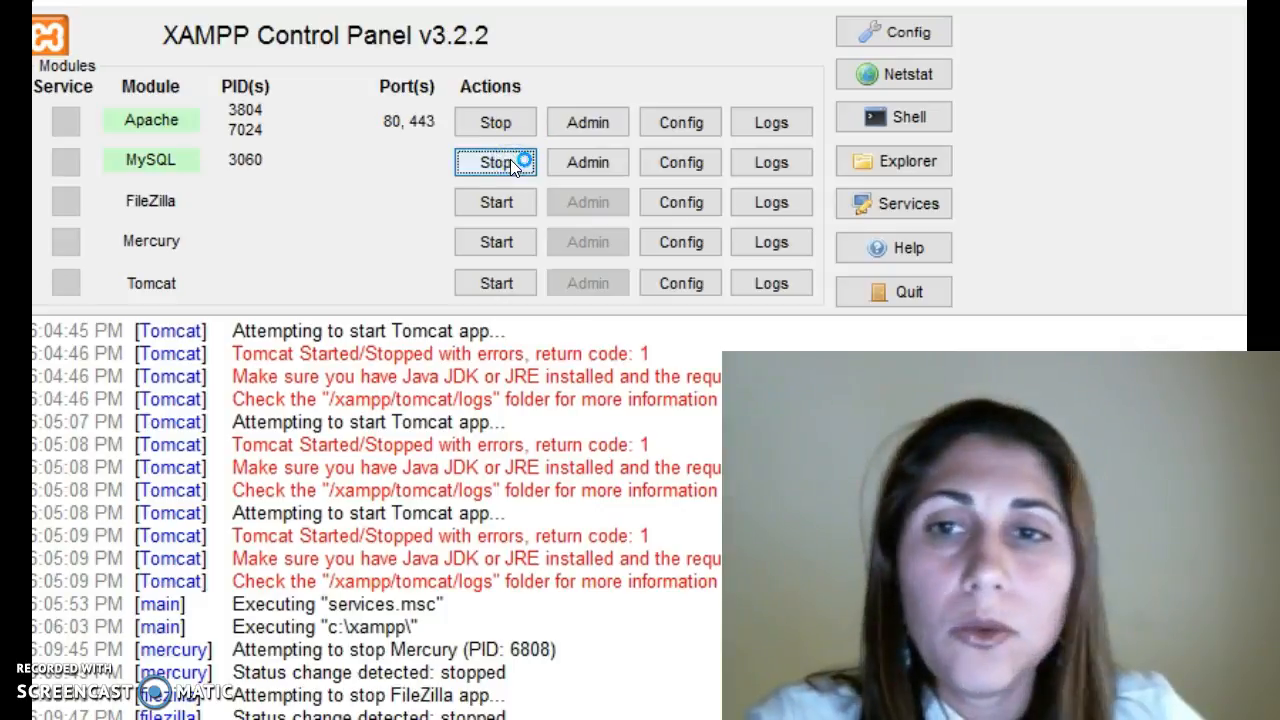
pyautogui.click(503, 202)
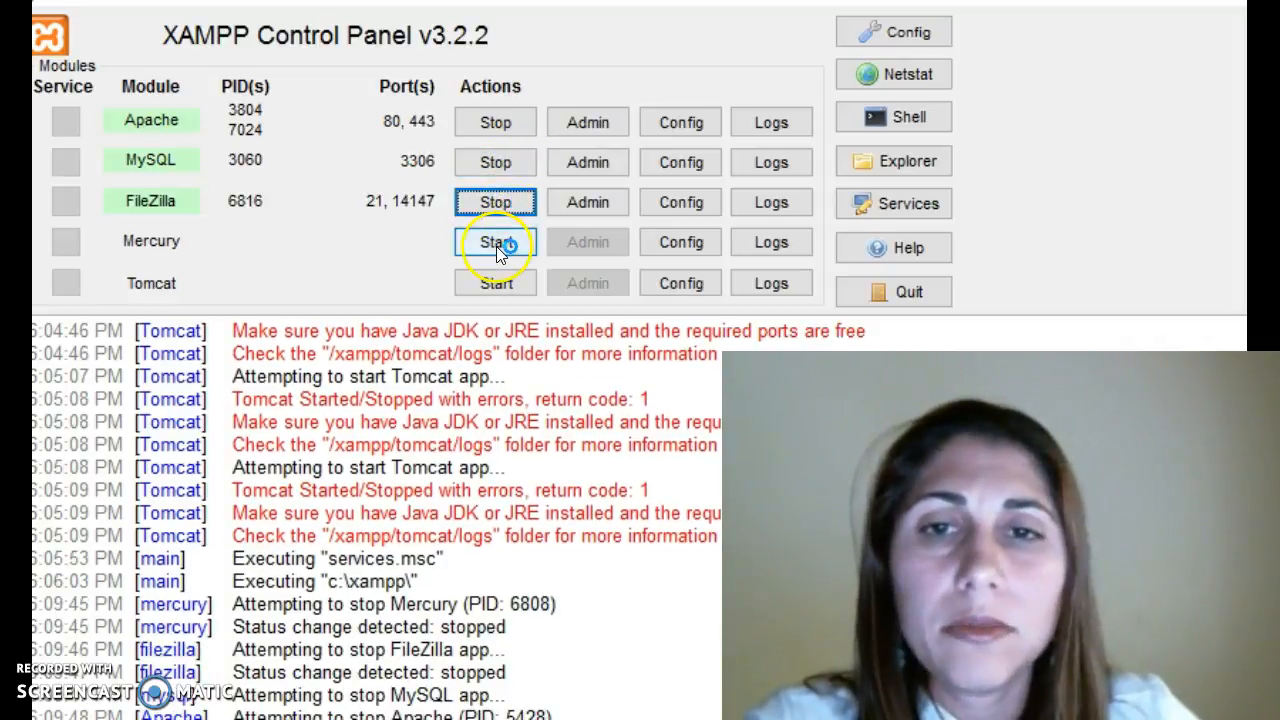
pyautogui.click(496, 246)
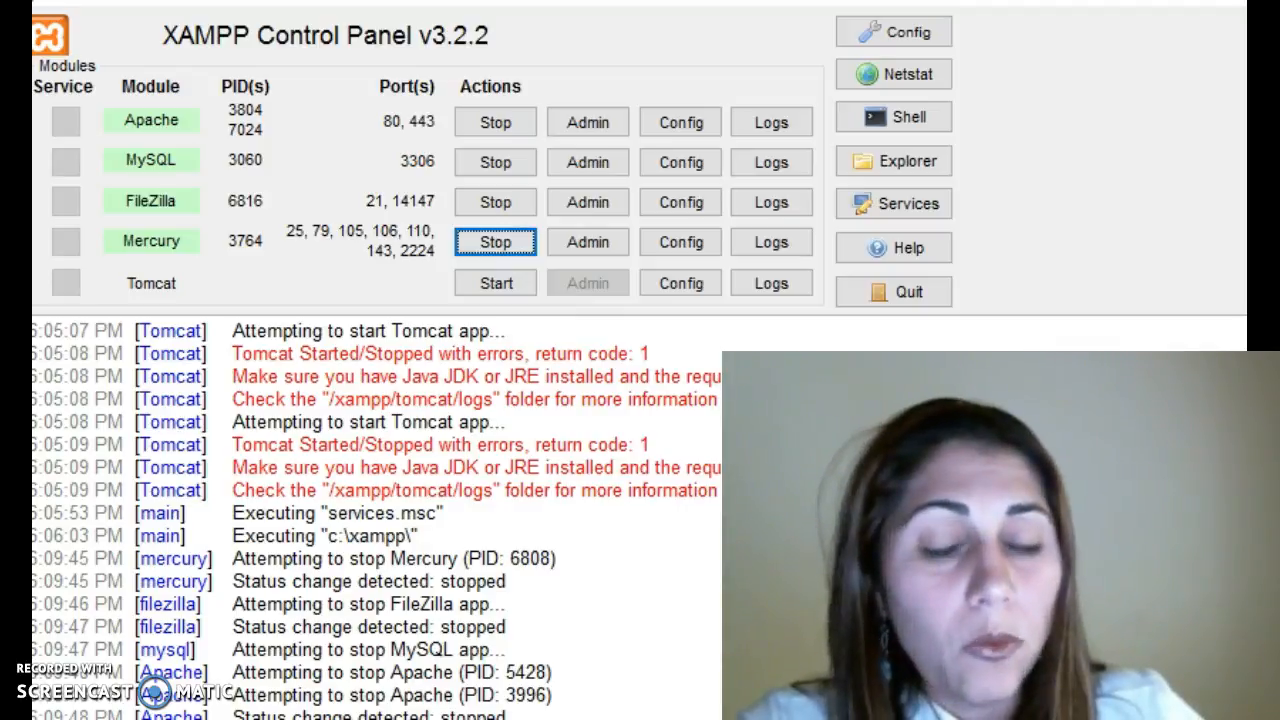
# - Switch to the browser and examine the localhost/hello.php address and its page output
pyautogui.hotkey('alt', 'Tab')
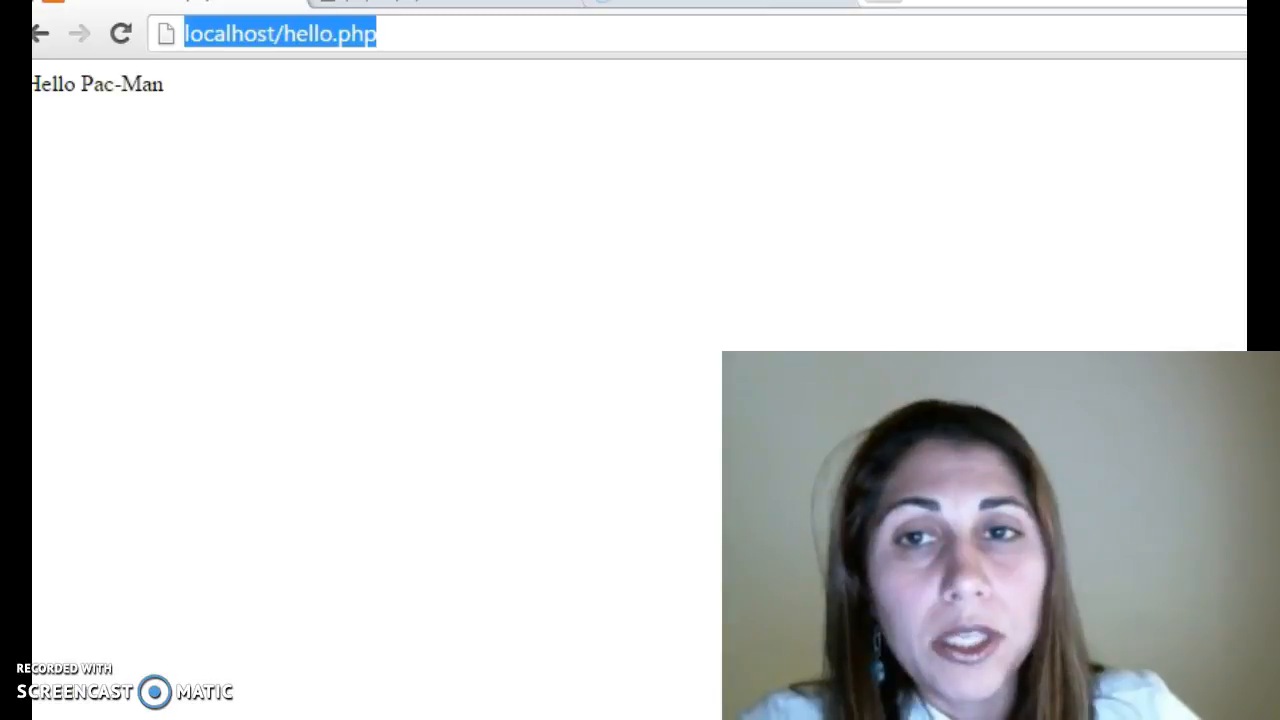
pyautogui.click(441, 35)
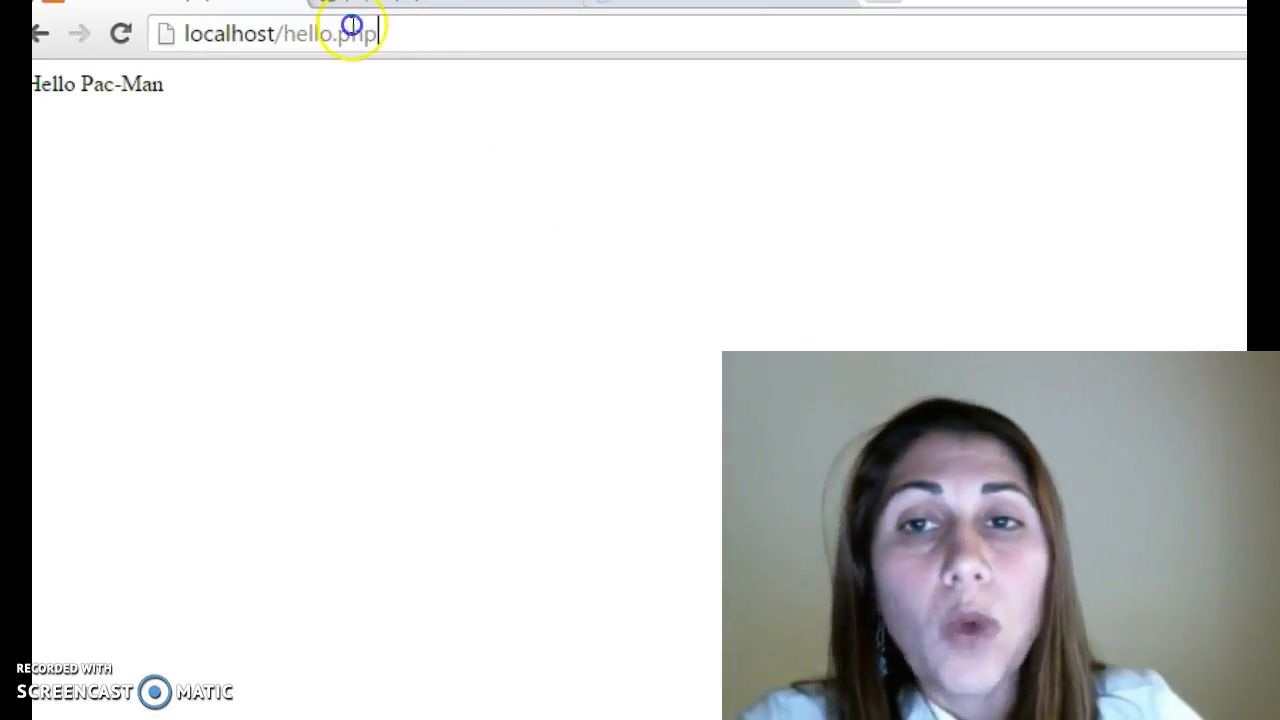
pyautogui.moveTo(431, 36); pyautogui.dragTo(149, 23)
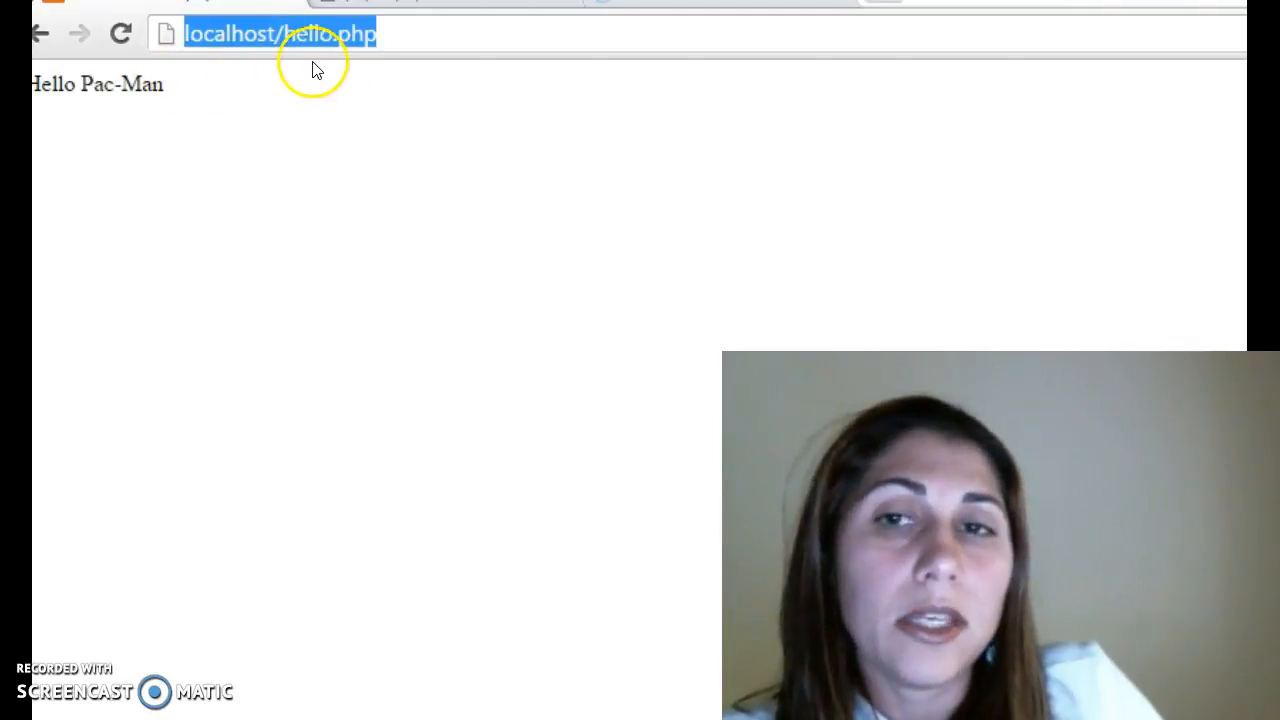
pyautogui.click(383, 46)
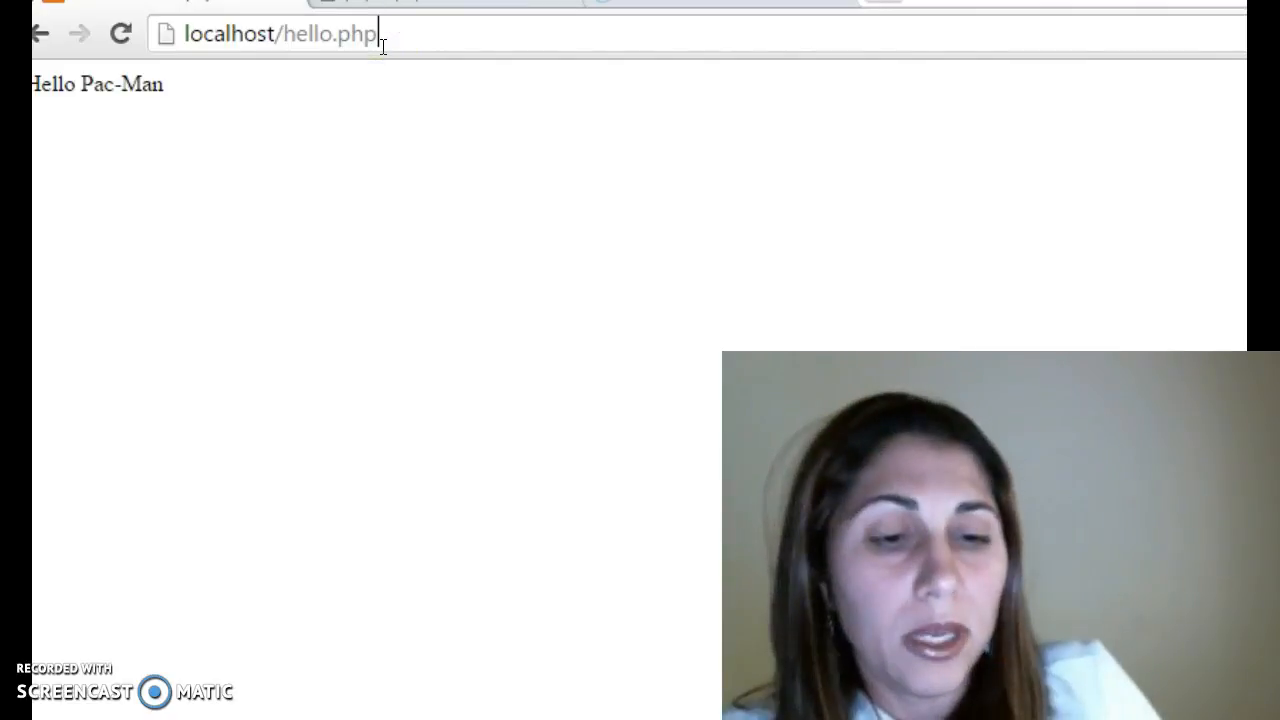